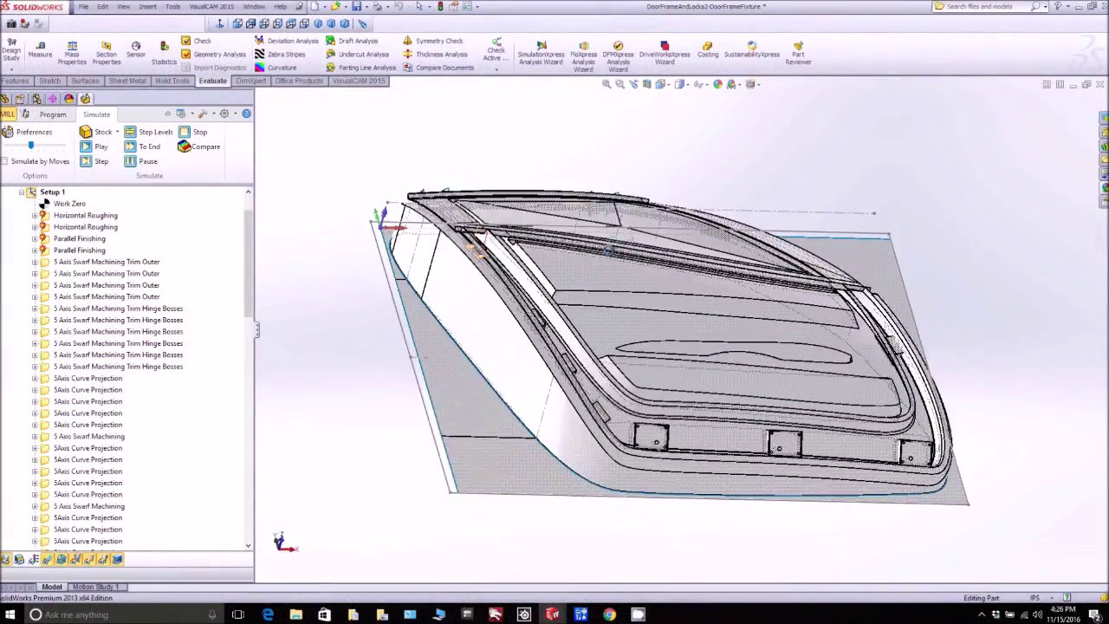
- Bring the whole door frame into view, then play the first Trim Outer toolpath's simulation
scroll(684, 299, down, 5)
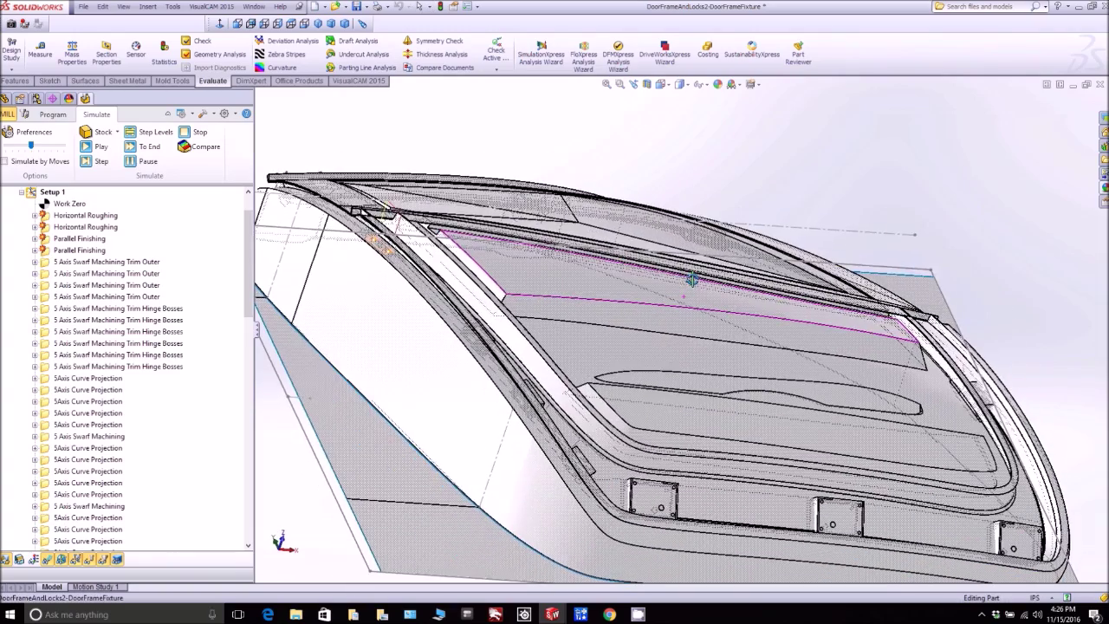
mouse_move(703, 290)
mouse_down()
mouse_move(621, 288)
mouse_move(687, 301)
mouse_up()
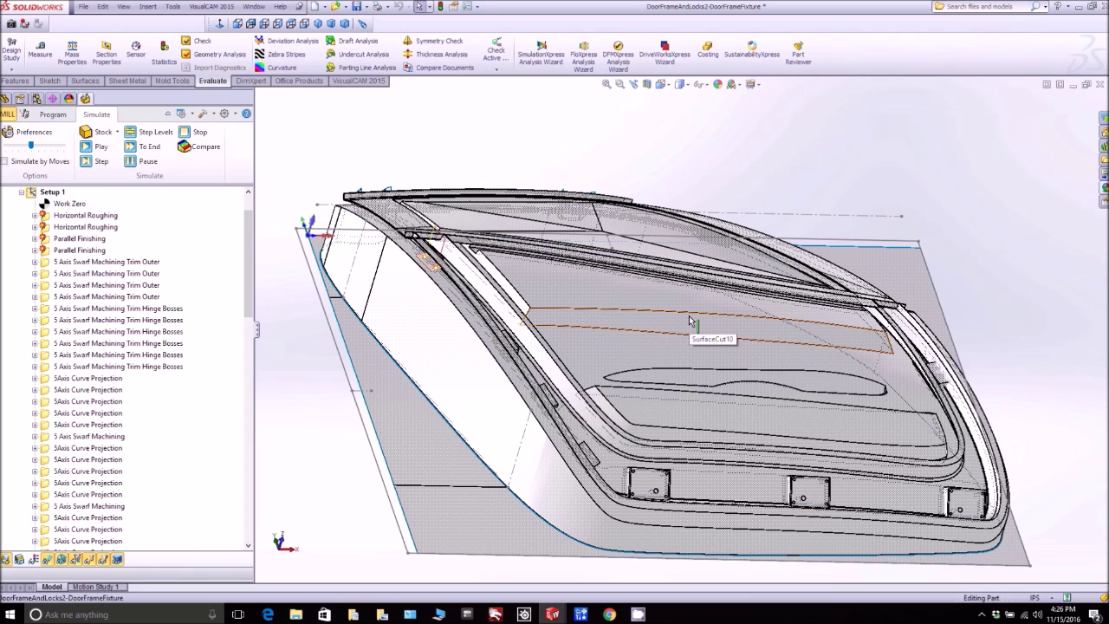
click(128, 262)
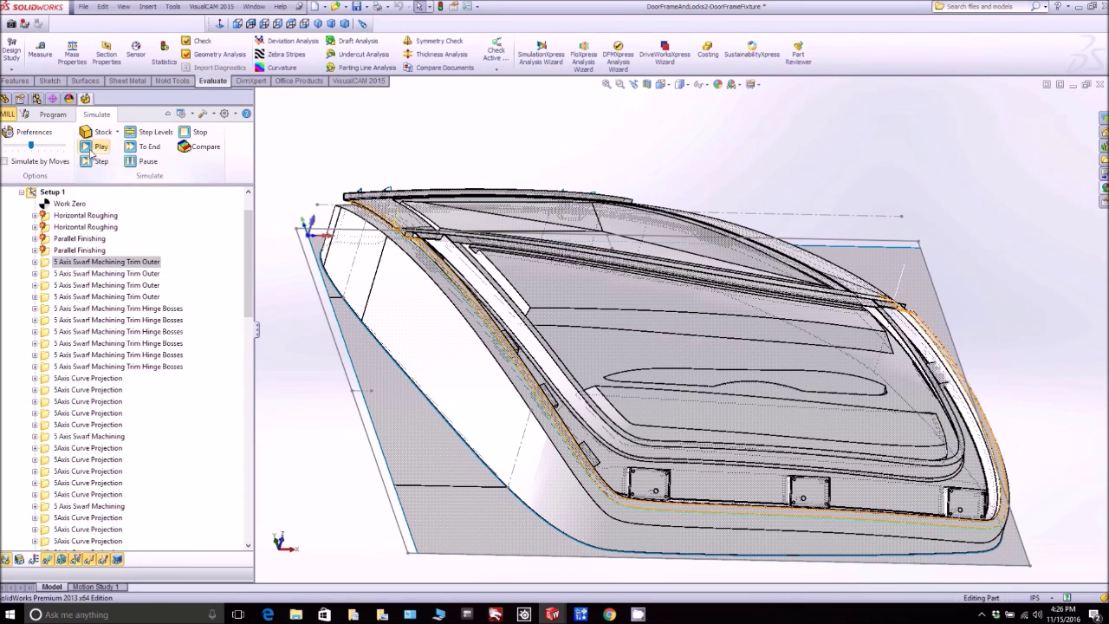
click(94, 147)
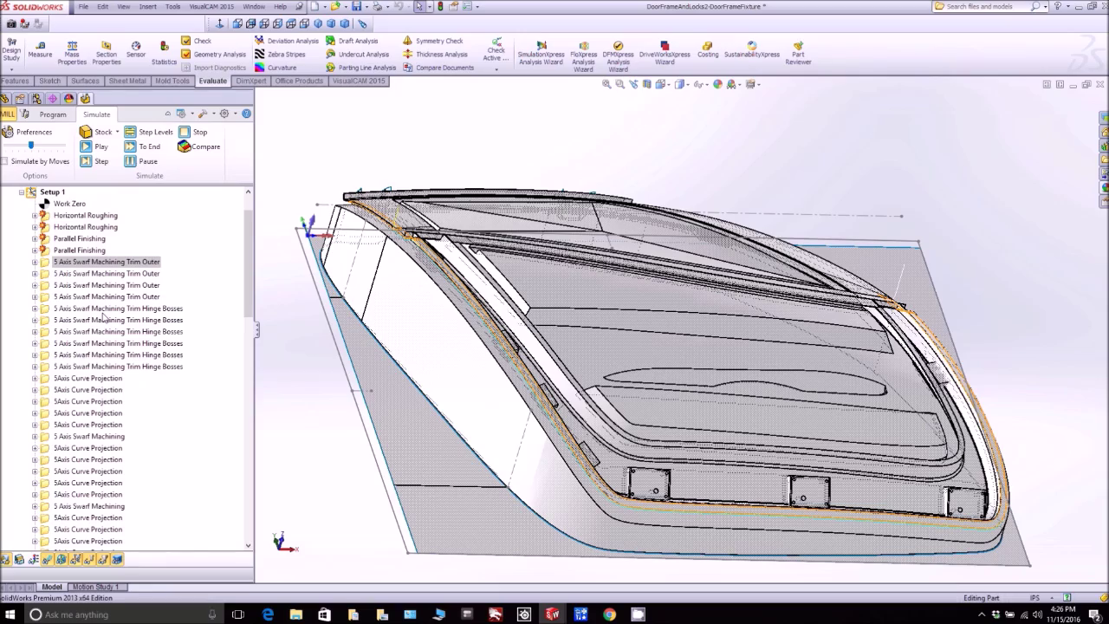
- Play the 5Axis Curve Projection through 5 Axis Swarf Machining toolpaths, then view the machined corner
scroll(520, 317, down, 6)
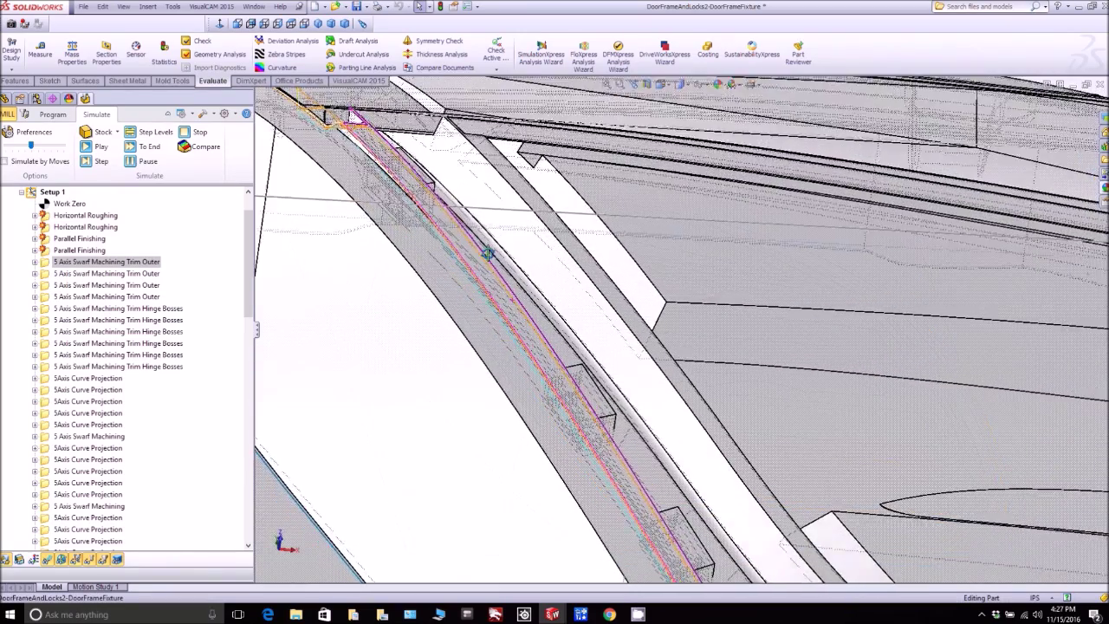
scroll(488, 253, up, 8)
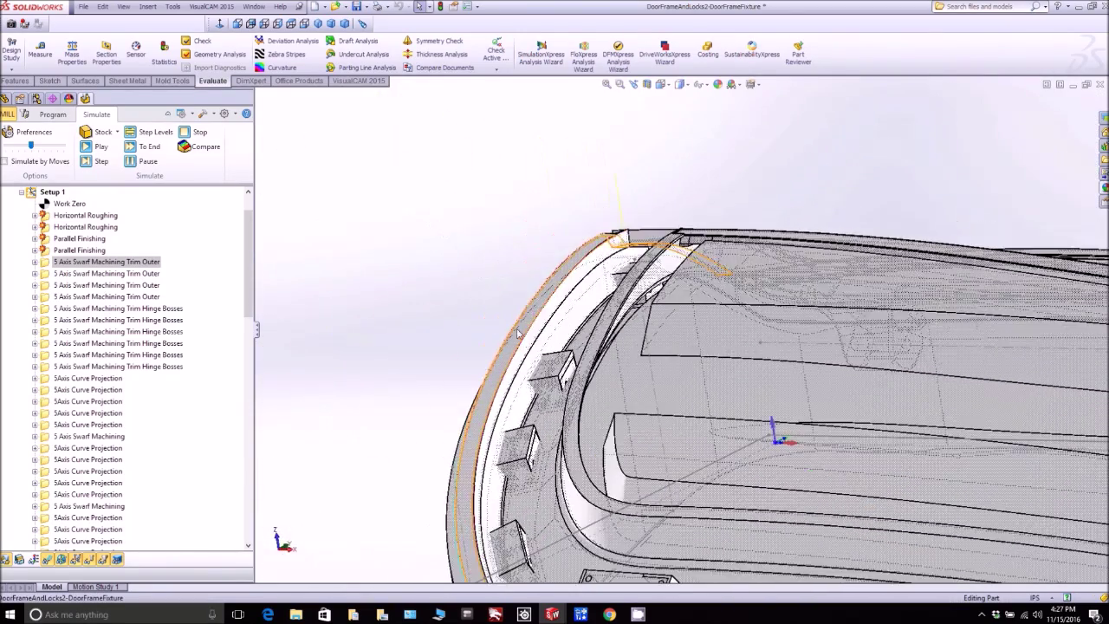
scroll(517, 332, down, 5)
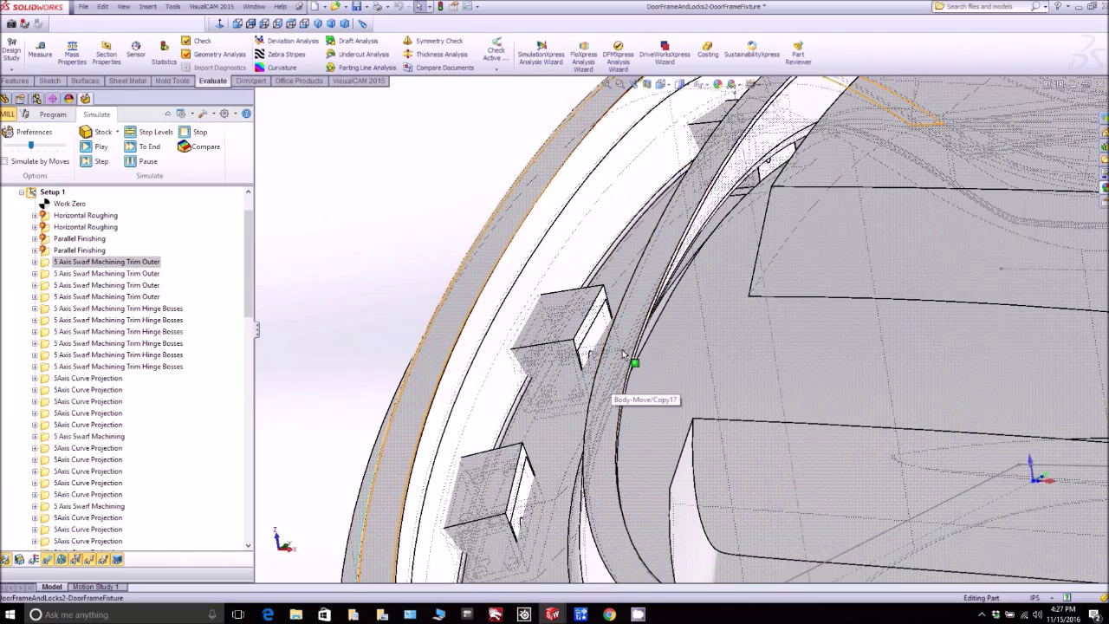
scroll(622, 354, down, 2)
scroll(633, 332, up, 3)
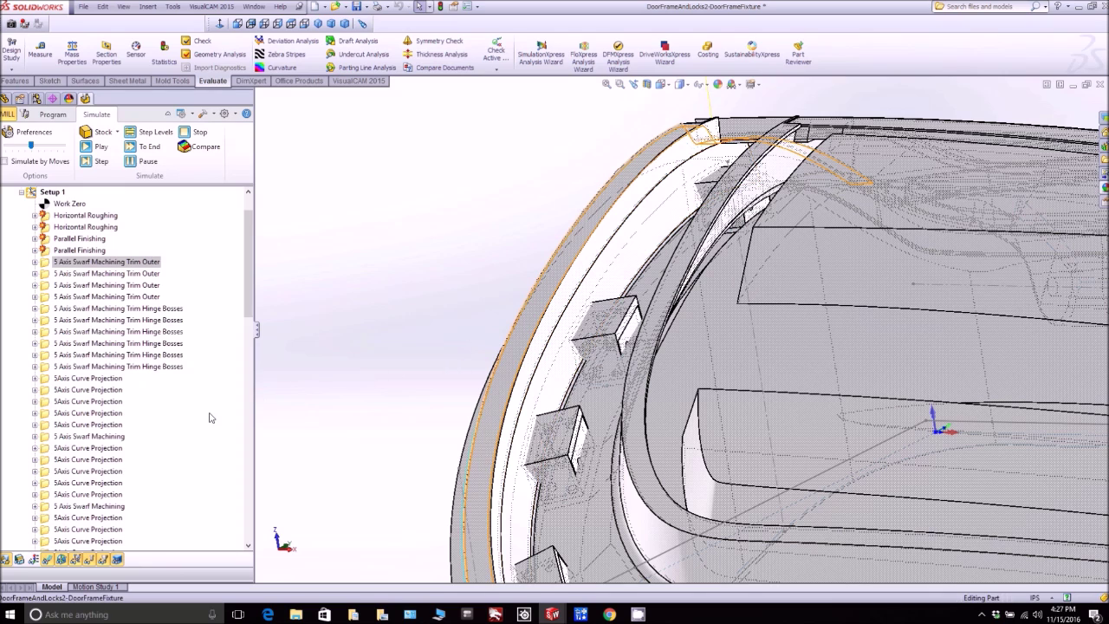
click(94, 448)
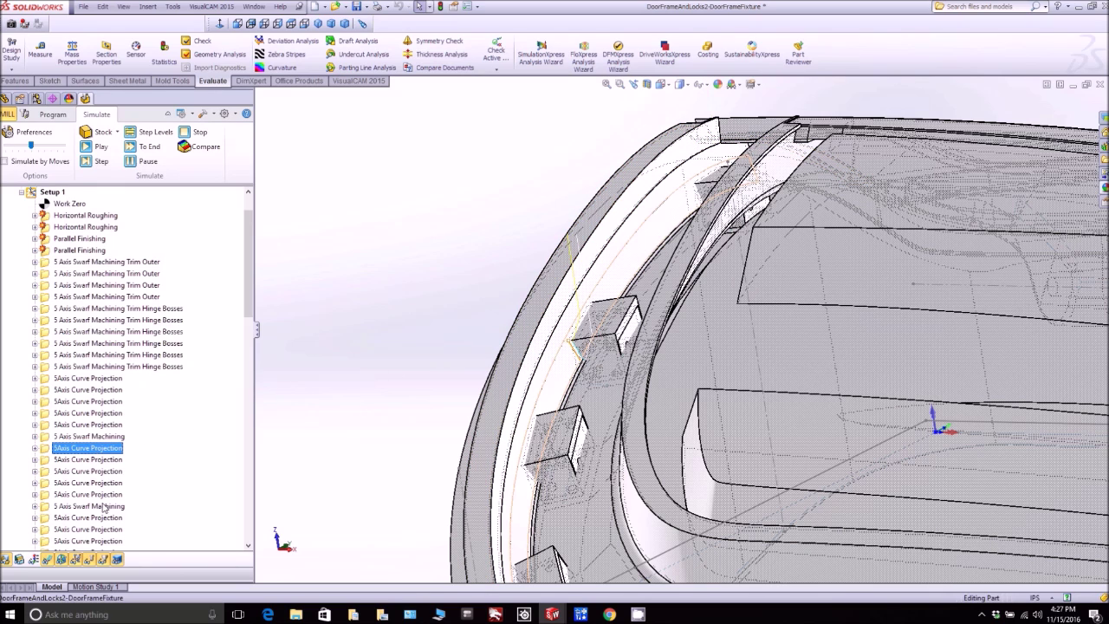
shift+click(103, 508)
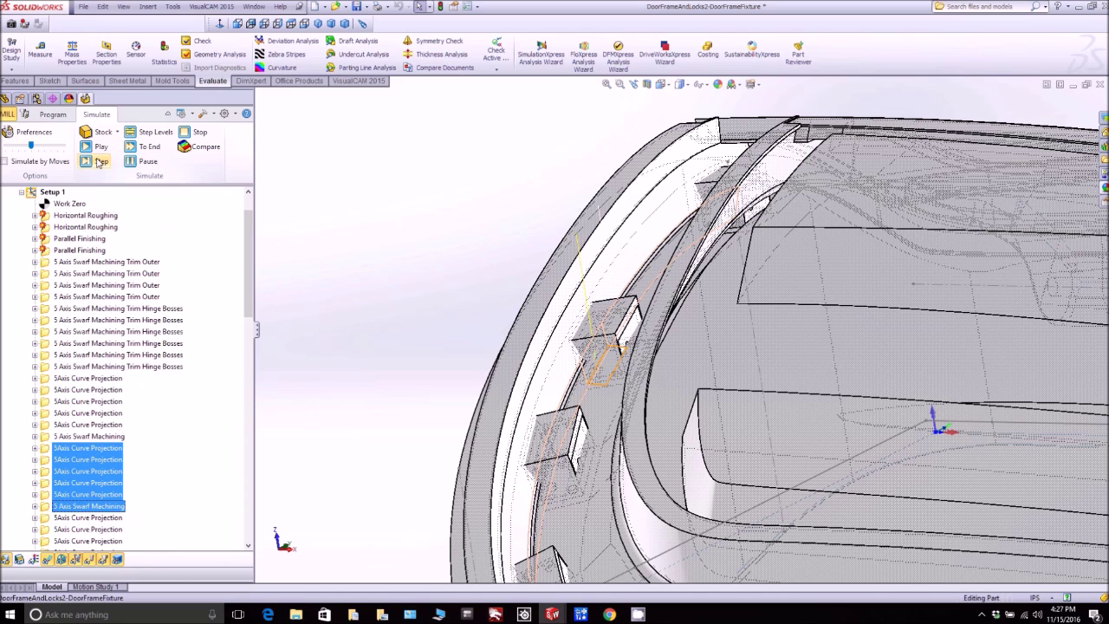
click(87, 149)
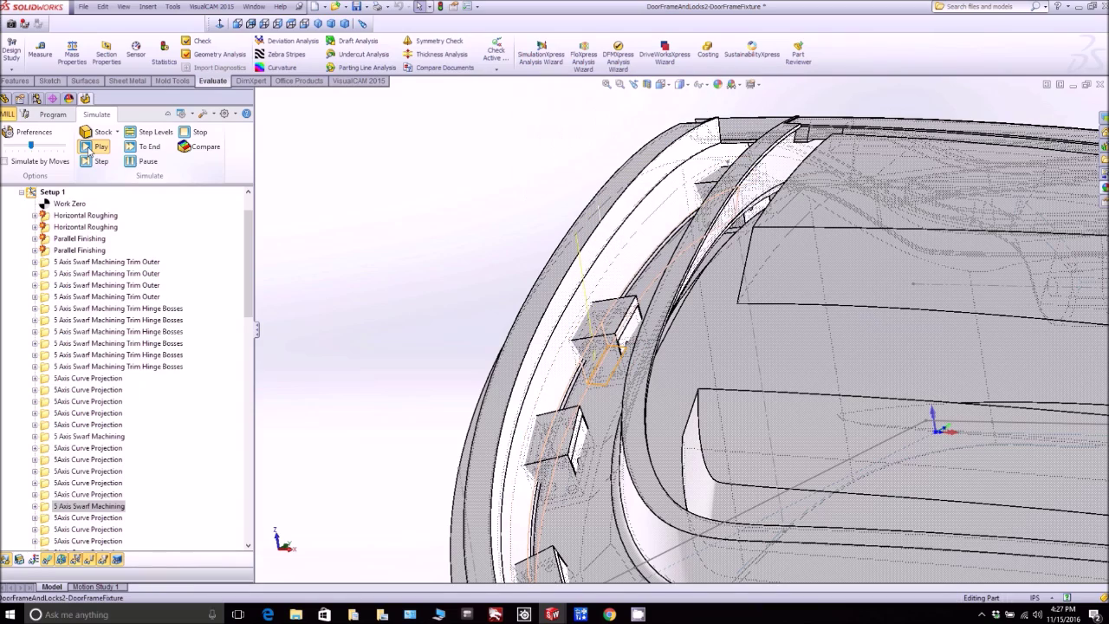
drag(659, 260, 787, 236)
scroll(787, 236, down, 2)
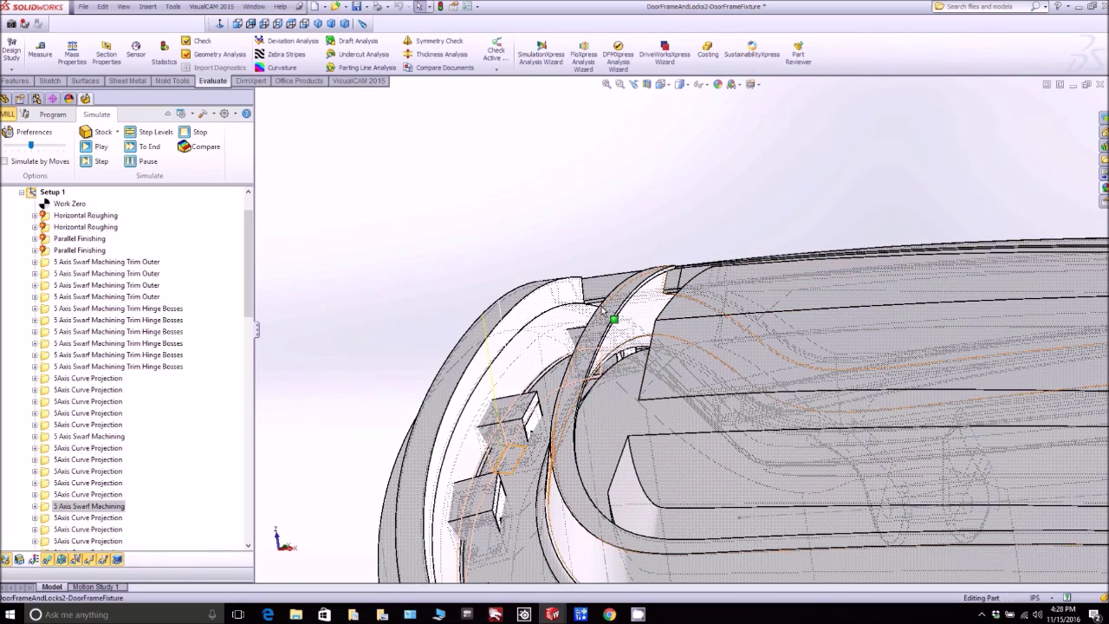
- Select the two 5 Axis Swarf Machining Holes operations and play their drilling simulation
scroll(511, 368, down, 2)
scroll(177, 423, down, 12)
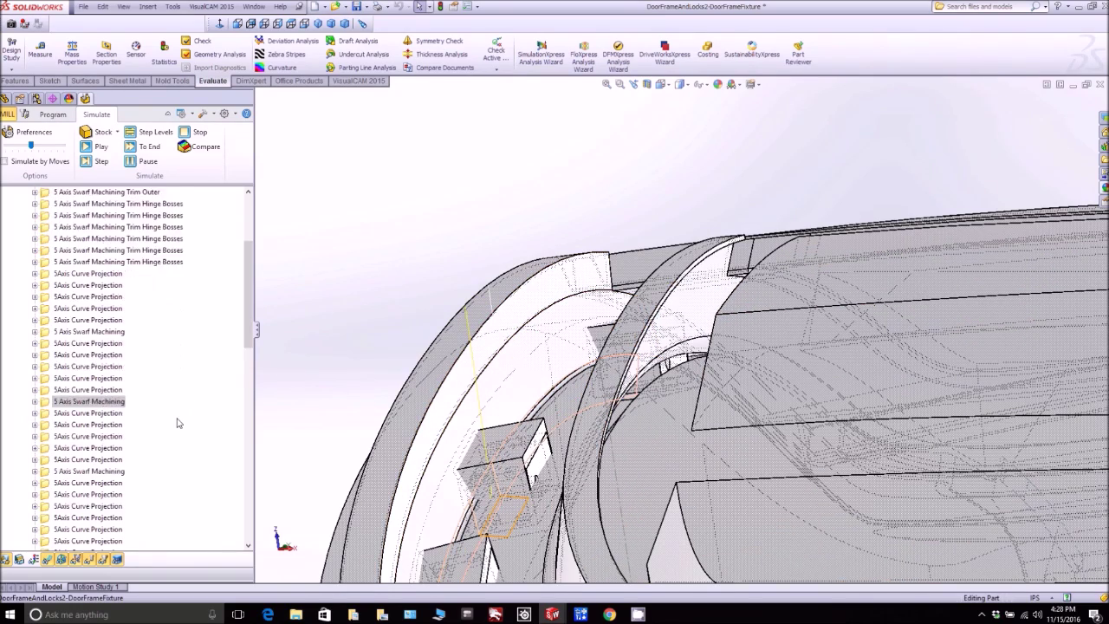
scroll(177, 423, down, 10)
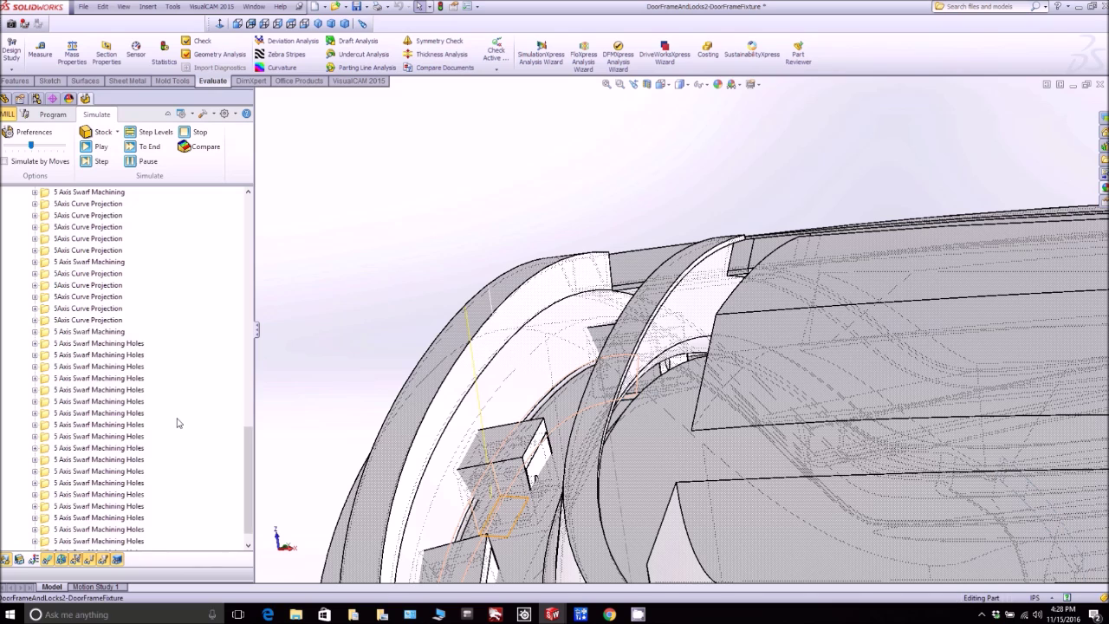
click(124, 369)
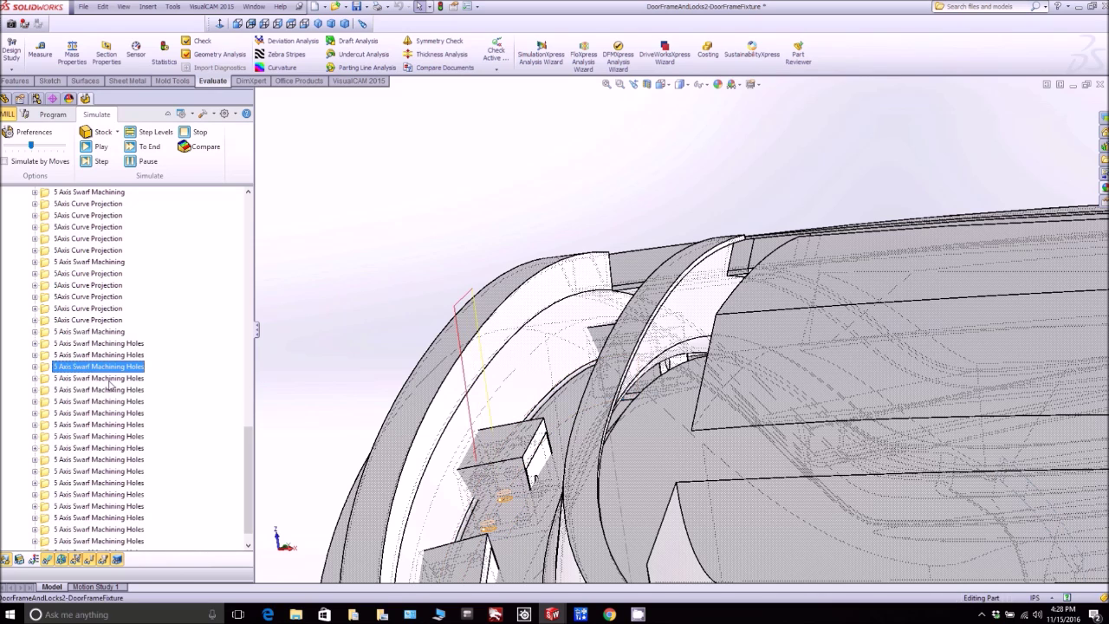
shift+click(110, 379)
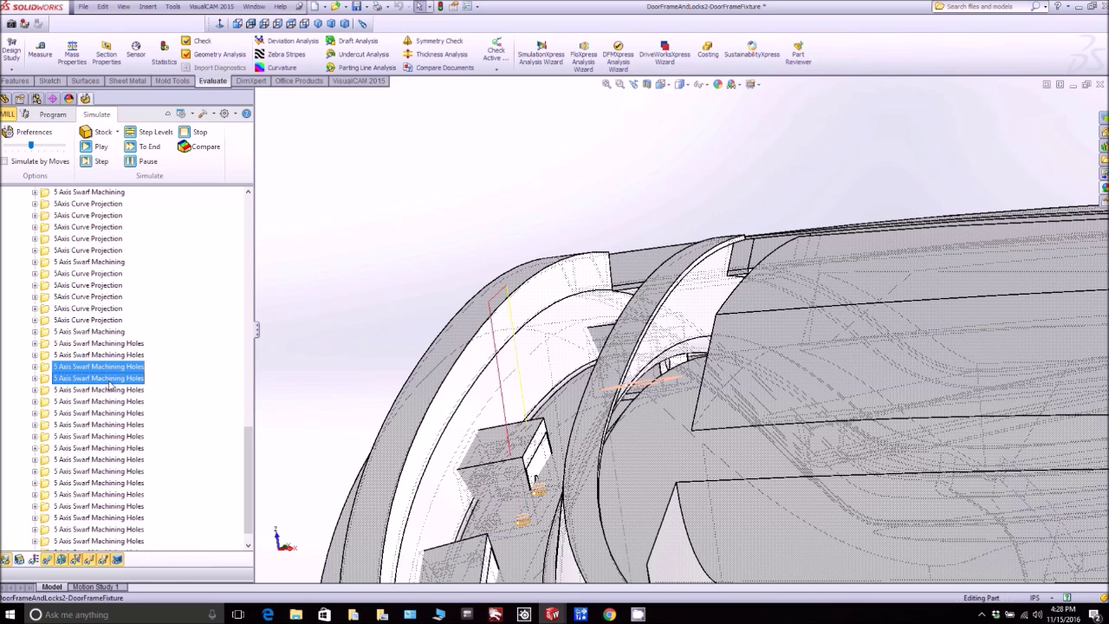
click(83, 151)
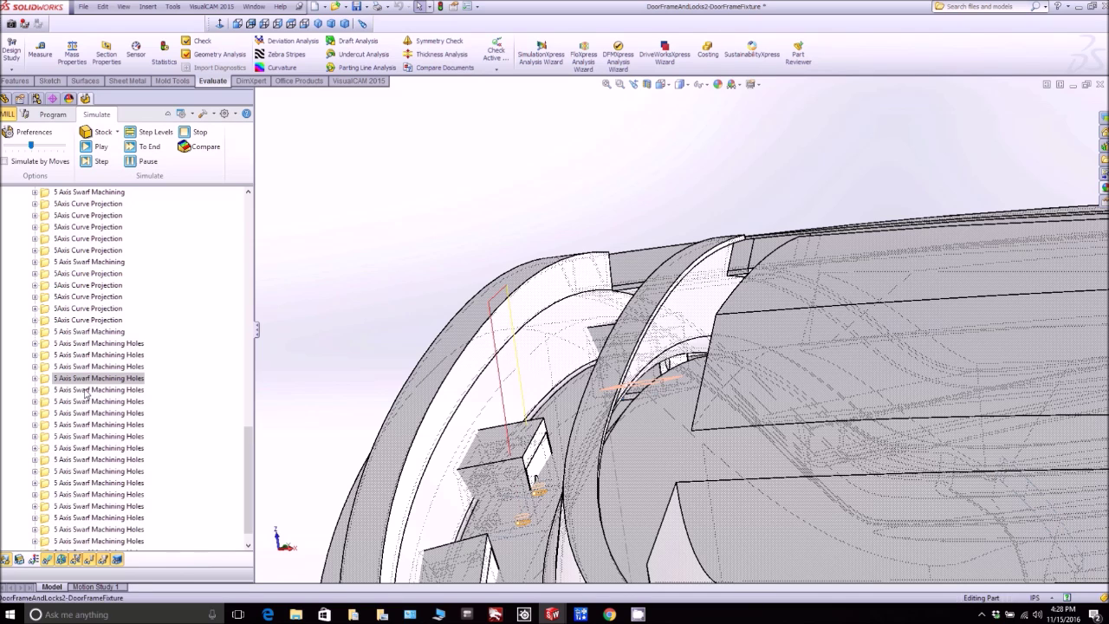
- Replay the two Holes drilling toolpaths at a slower simulation speed
click(89, 368)
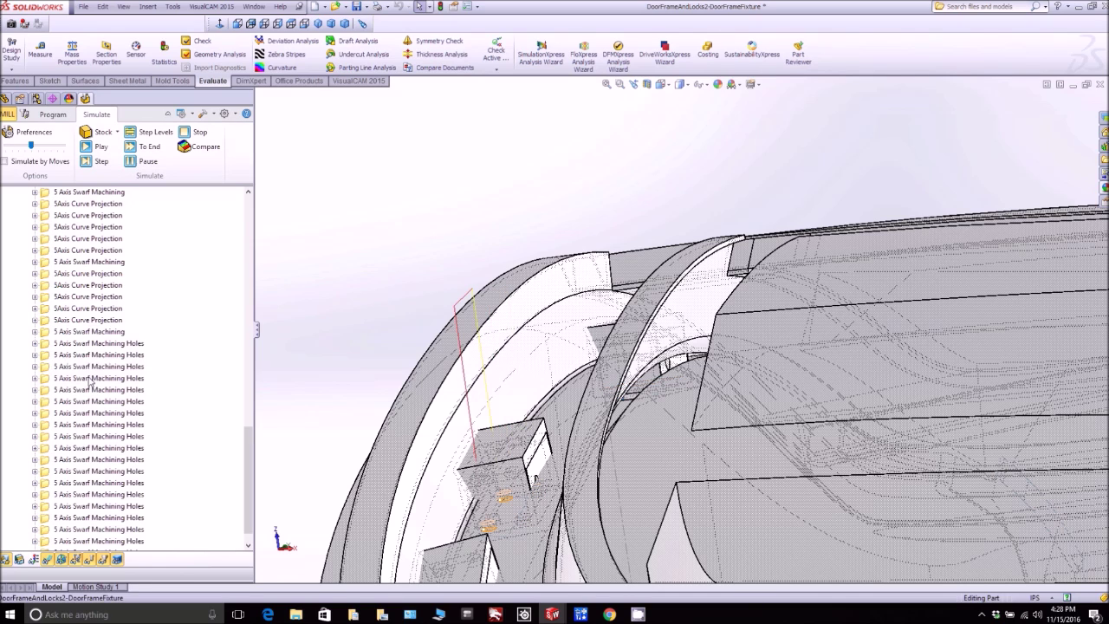
ctrl+click(90, 378)
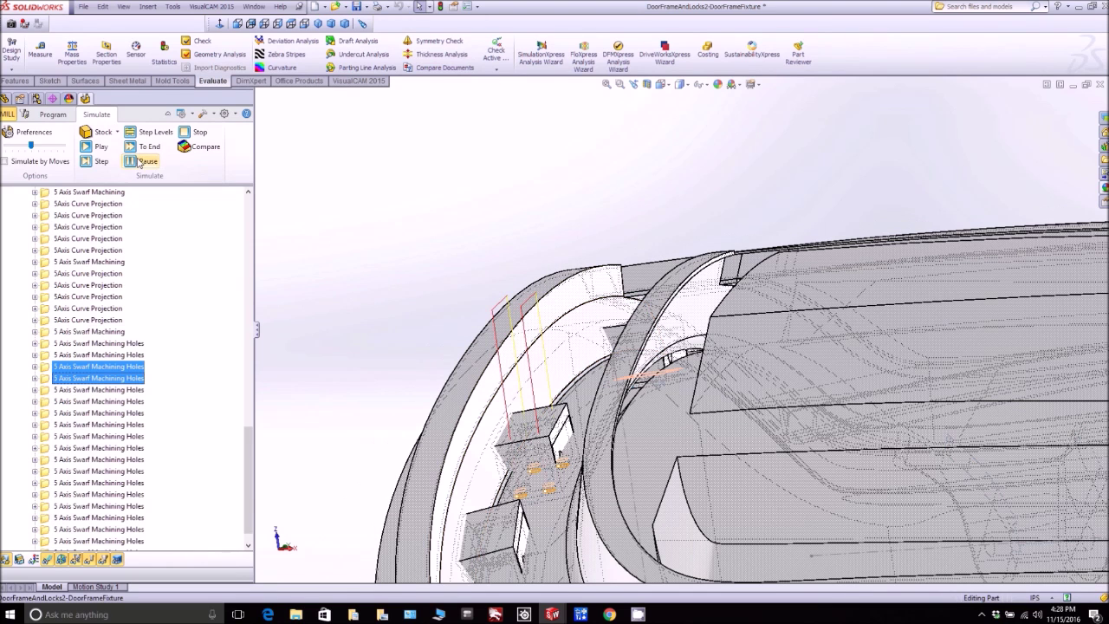
drag(30, 147, 23, 152)
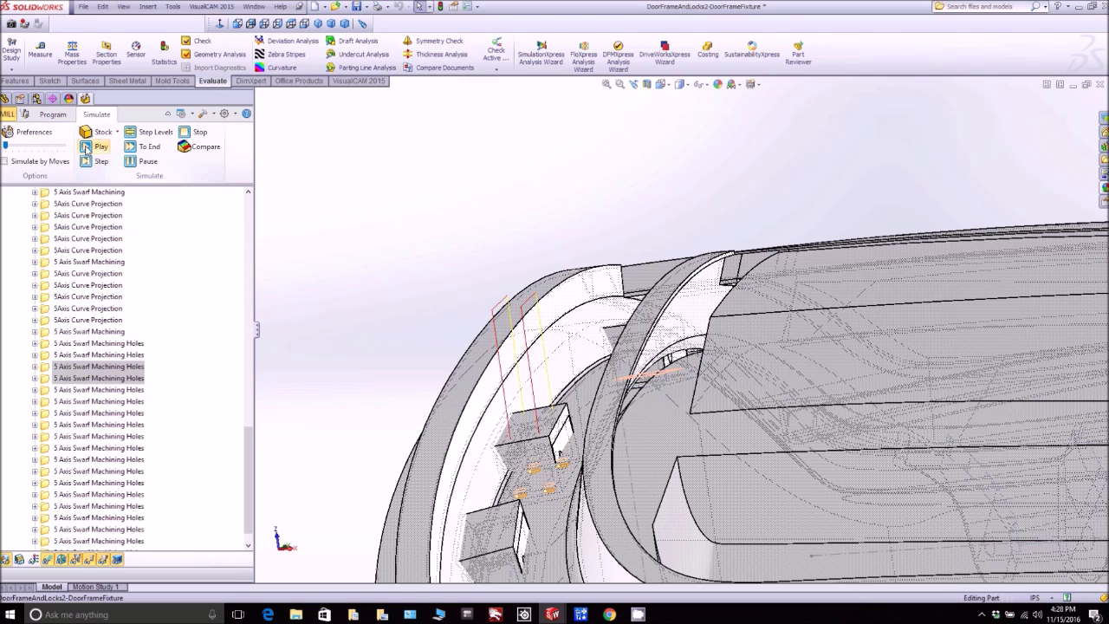
click(86, 147)
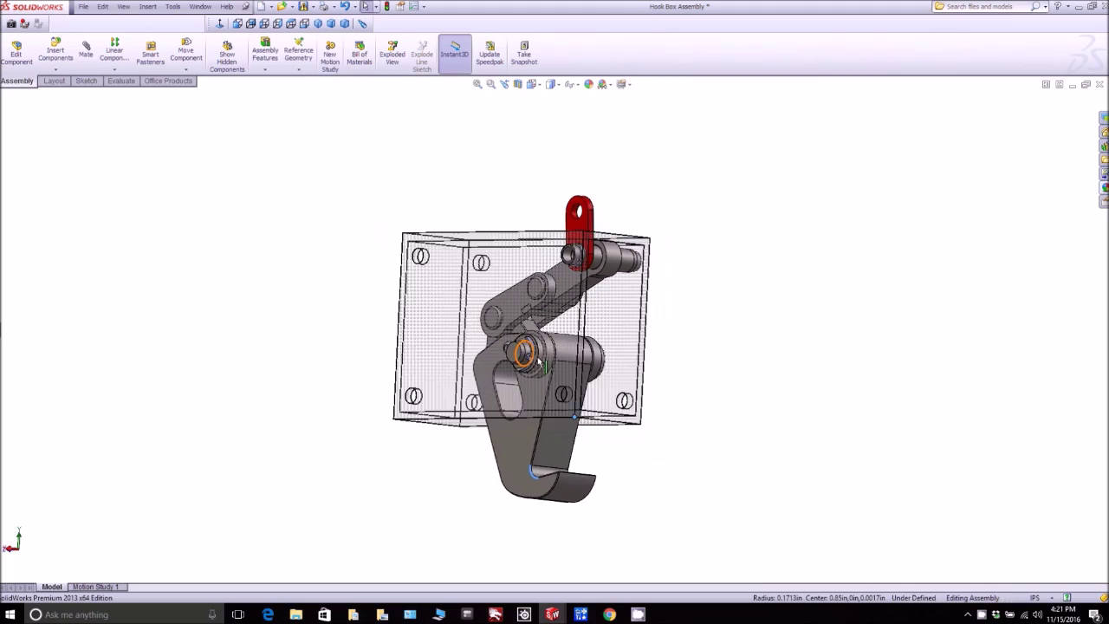
scroll(539, 360, down, 3)
drag(539, 351, 800, 268)
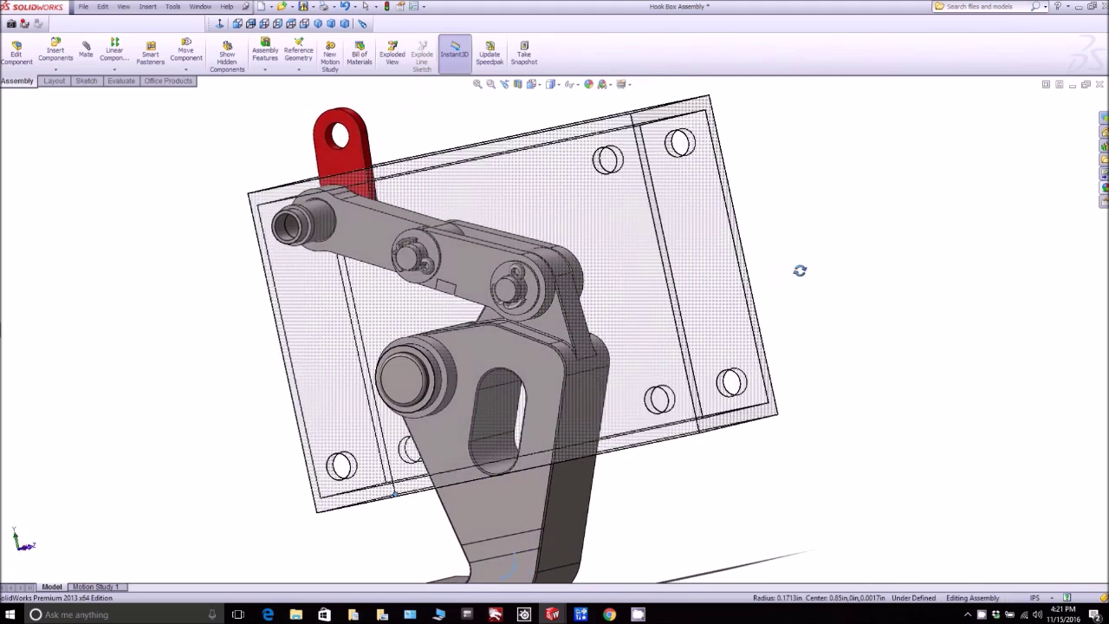
scroll(537, 361, down, 3)
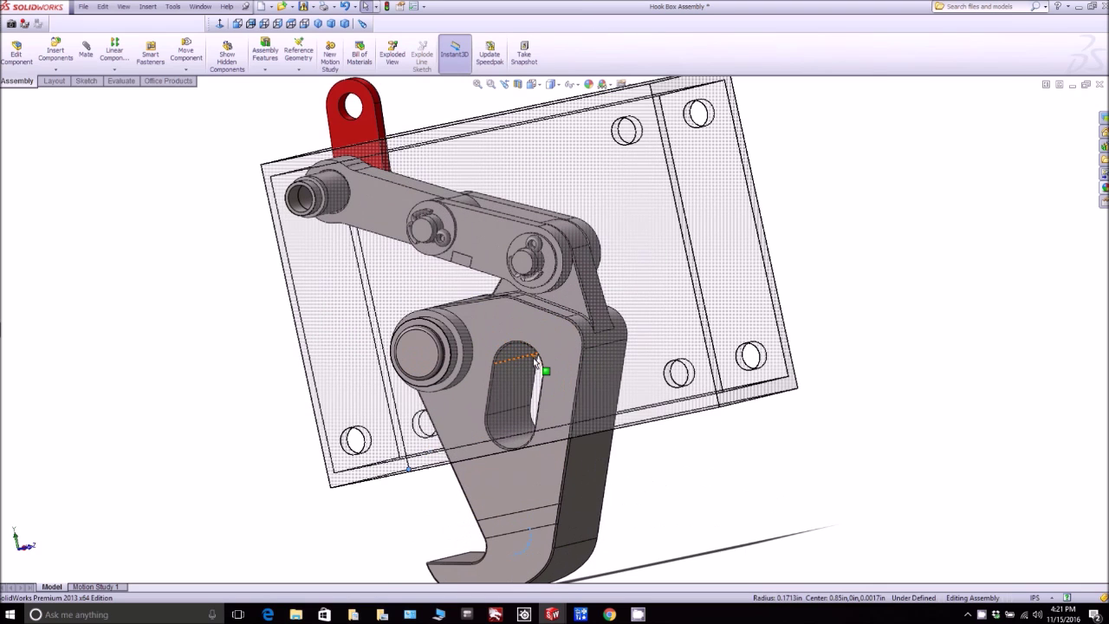
scroll(536, 361, up, 2)
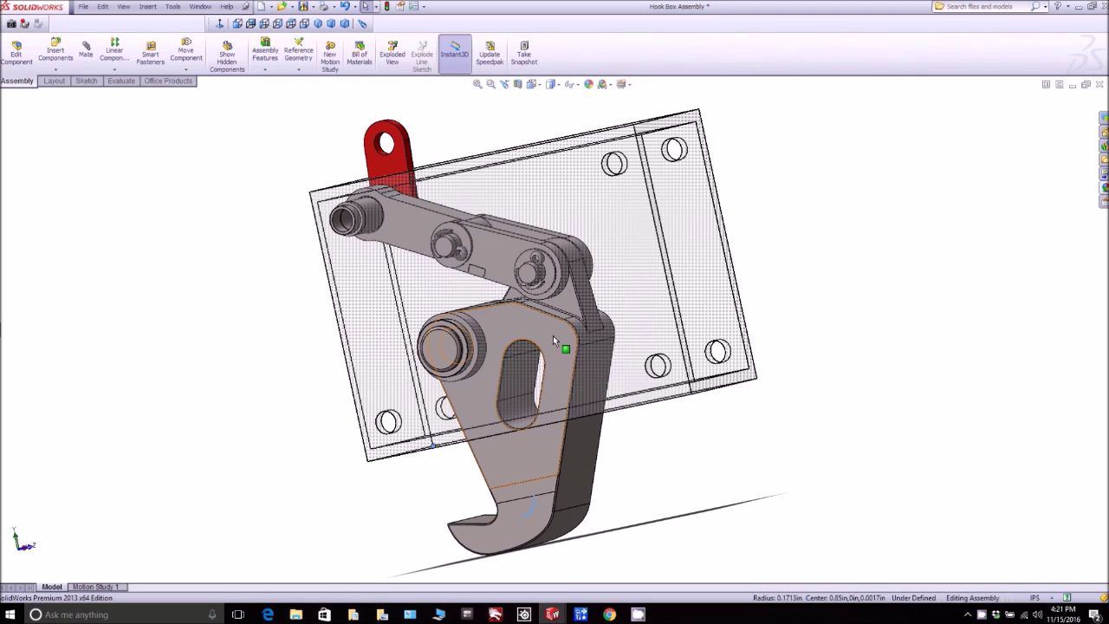
drag(553, 335, 316, 427)
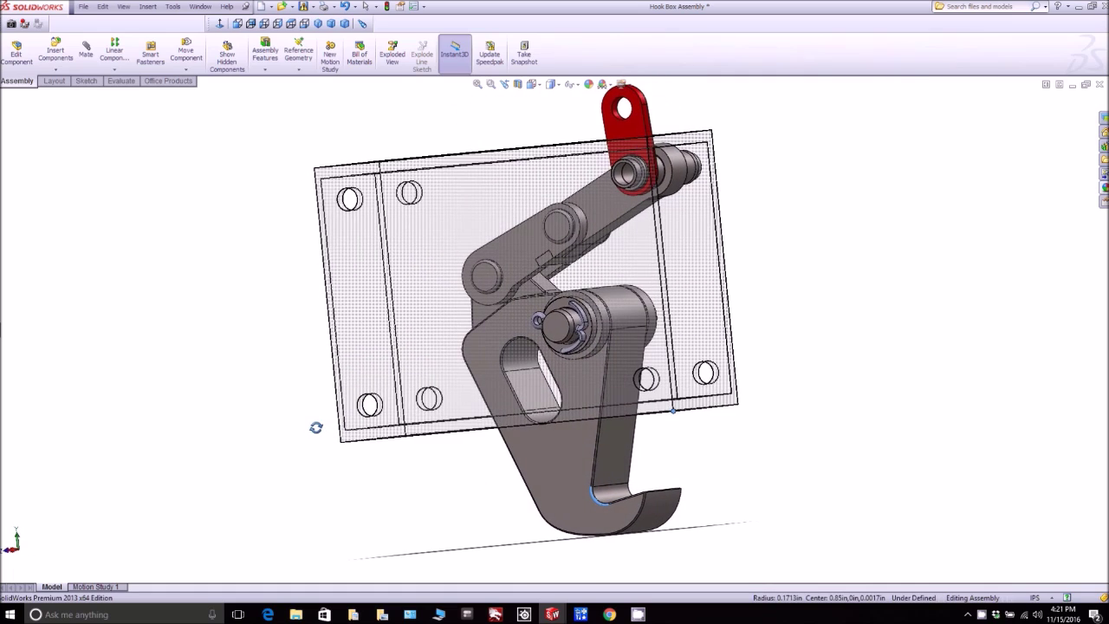
- With Move Component, drag the red lever to swing the linkage and hook
click(184, 70)
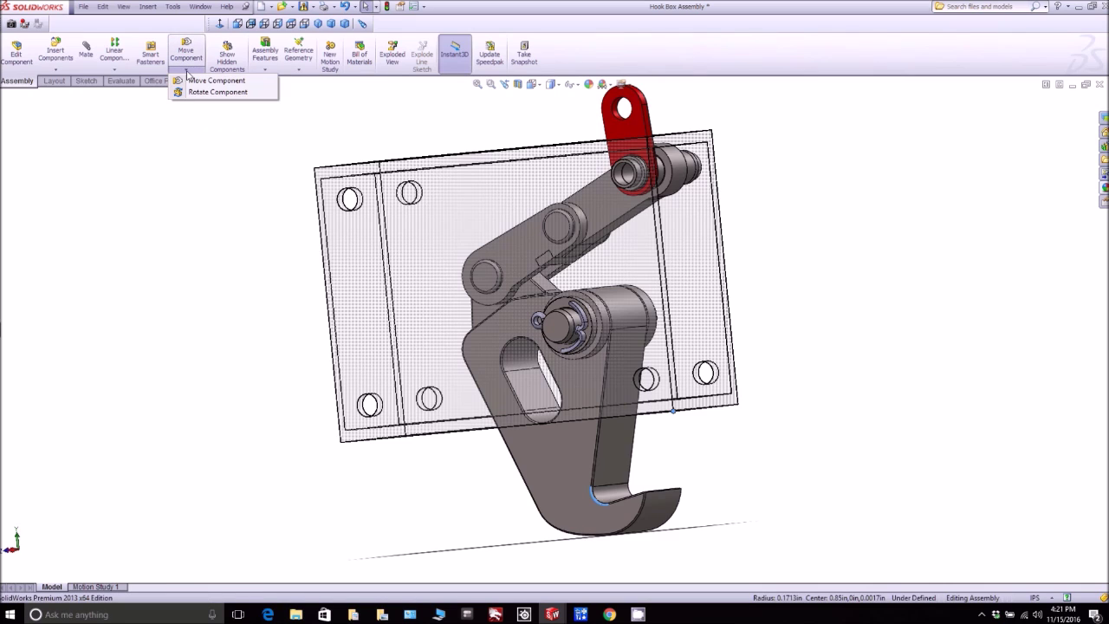
click(196, 84)
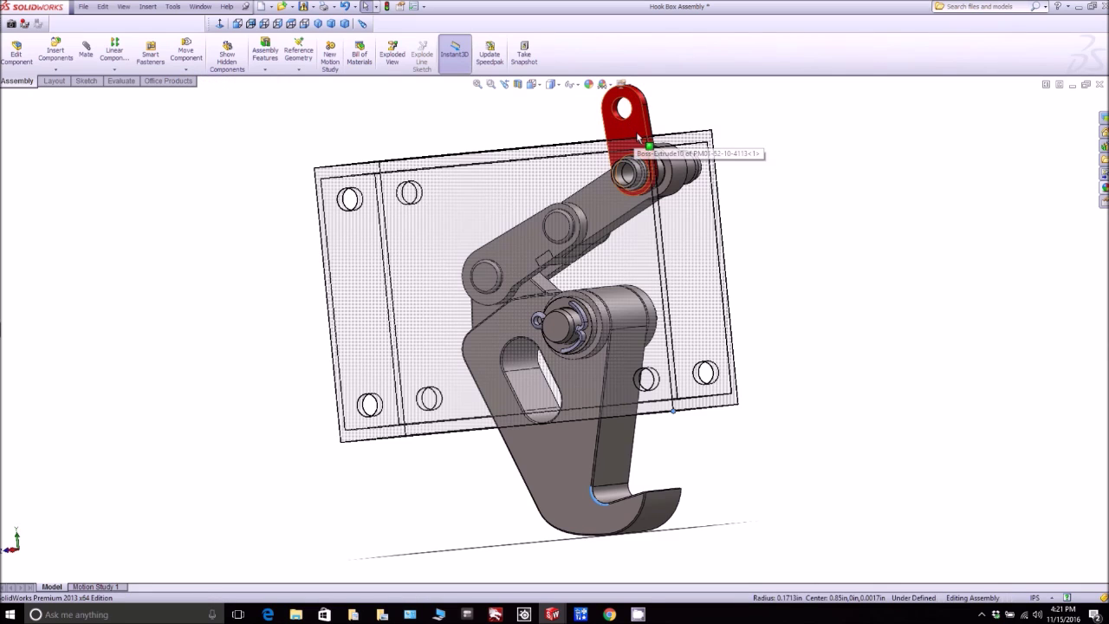
drag(642, 124, 609, 144)
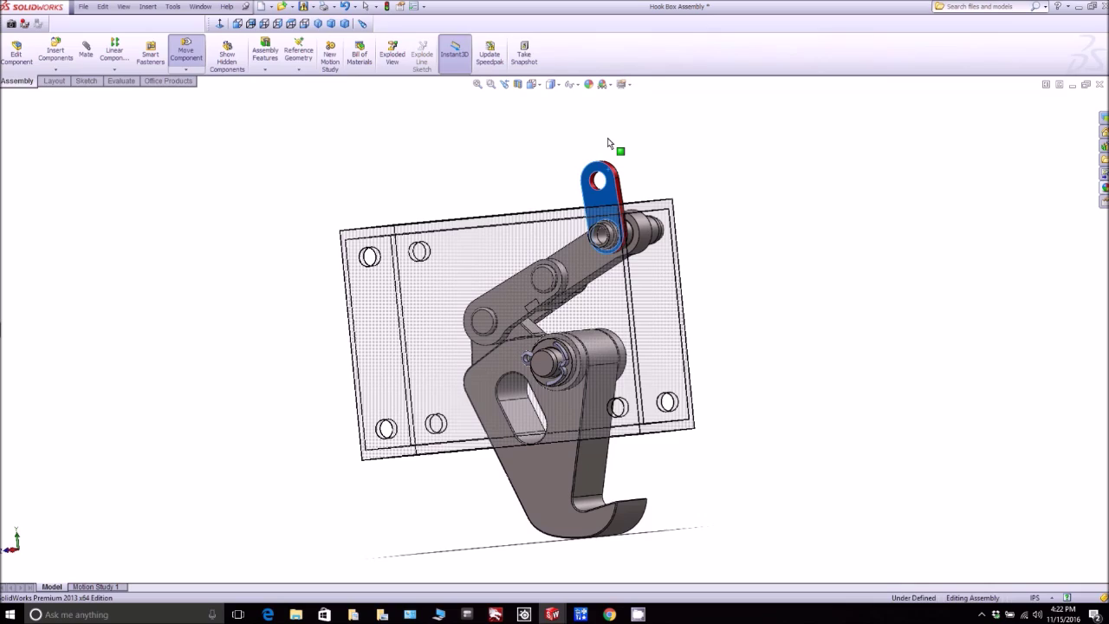